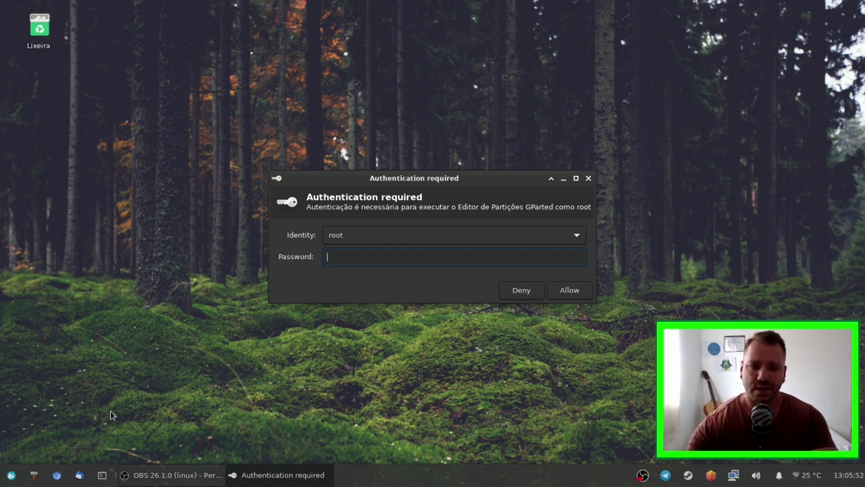
Authenticate as root by entering the account password to allow the GParted partition editor to run.
{"action": "left_click_drag", "start_coordinate": [446, 178], "coordinate": [429, 174]}
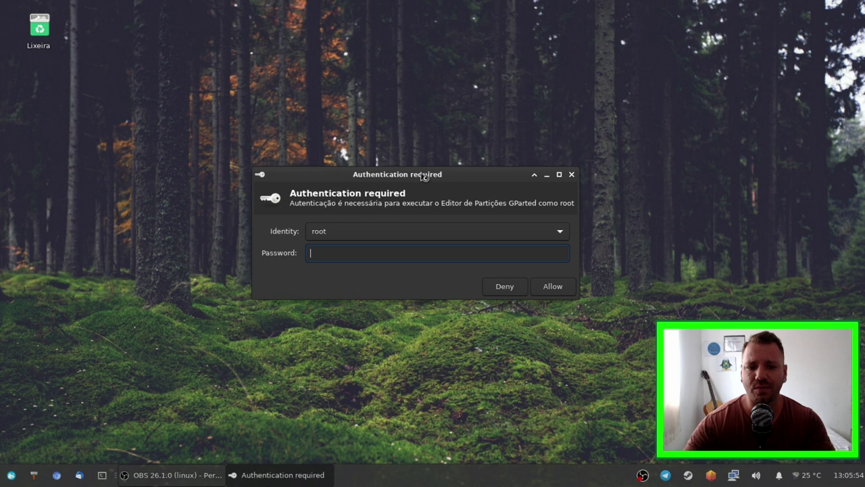
{"action": "left_click", "coordinate": [446, 234]}
{"action": "left_click", "coordinate": [443, 234]}
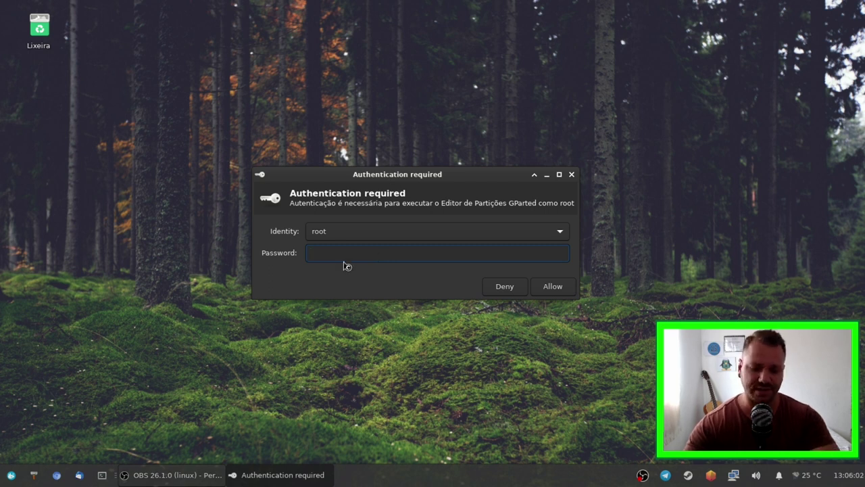
{"action": "type", "text": "●●●●●●●●●●●●●●●"}
{"action": "key", "text": "Return"}
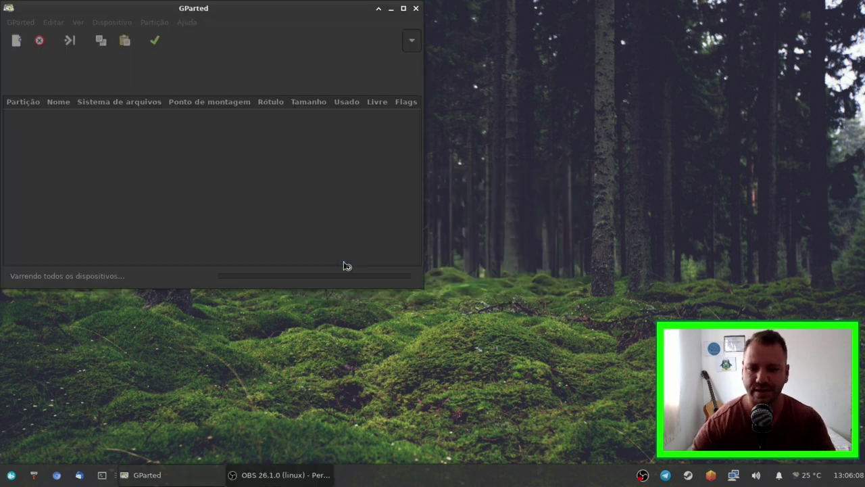
Maximize the GParted window and switch to the 465.76 GiB disk /dev/sdb.
{"action": "left_click_drag", "start_coordinate": [325, 12], "coordinate": [464, 79]}
{"action": "left_click", "coordinate": [559, 80]}
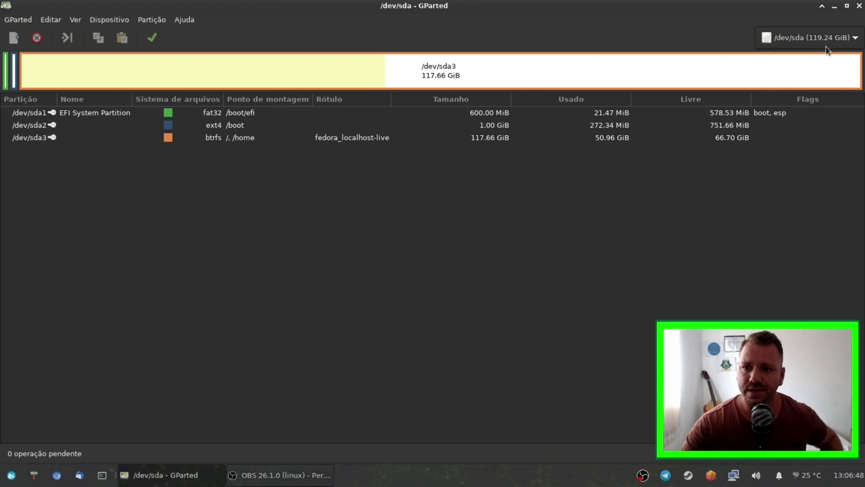
{"action": "left_click", "coordinate": [855, 38]}
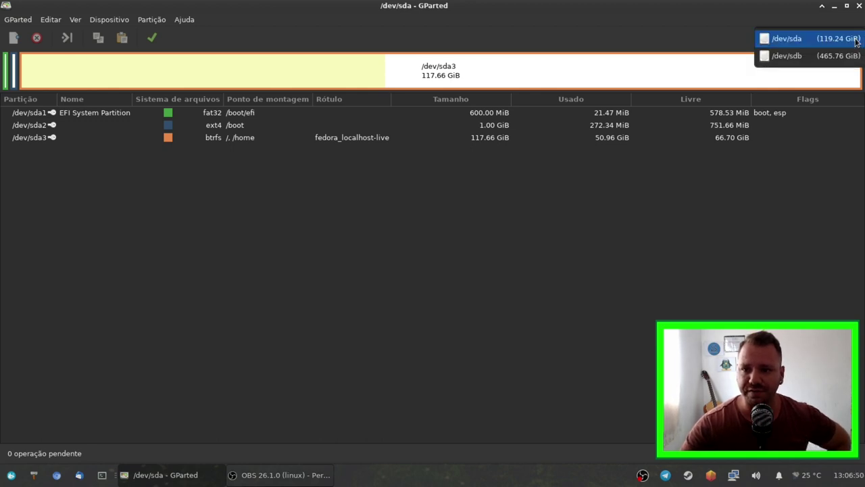
{"action": "left_click", "coordinate": [824, 63]}
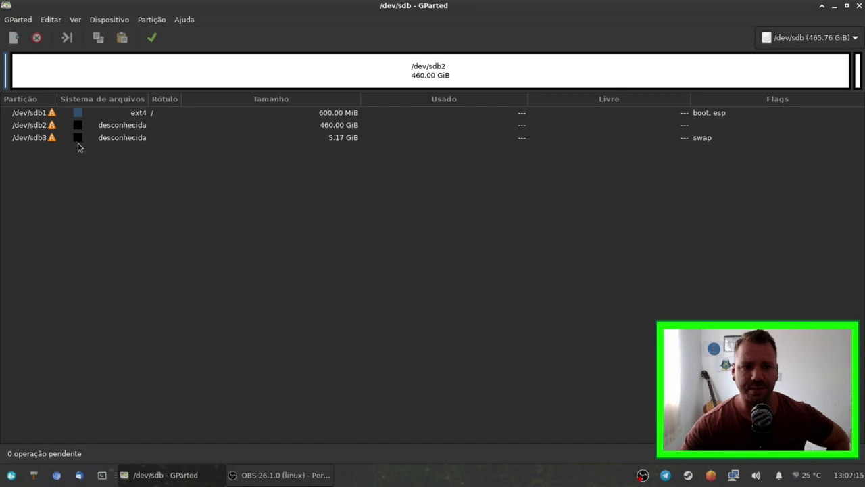
Delete the partitions /dev/sdb1, /dev/sdb2 and /dev/sdb3 and apply the pending operations to the disk.
{"action": "left_click", "coordinate": [52, 117]}
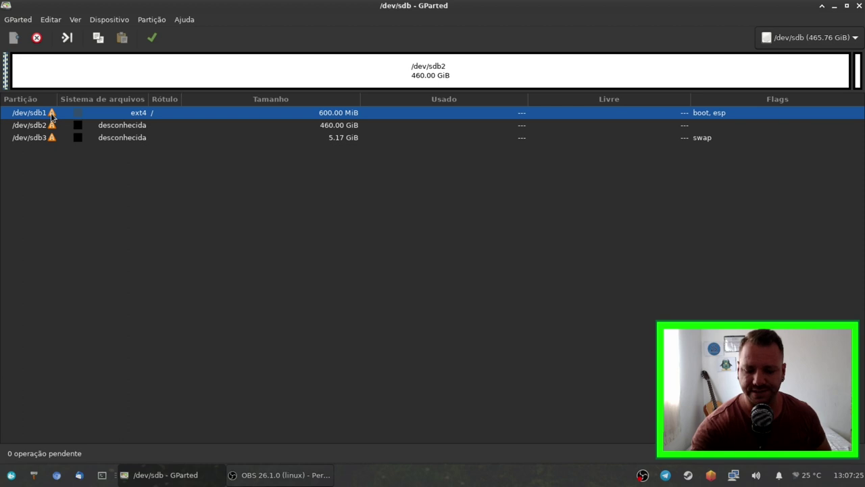
{"action": "right_click", "coordinate": [59, 115]}
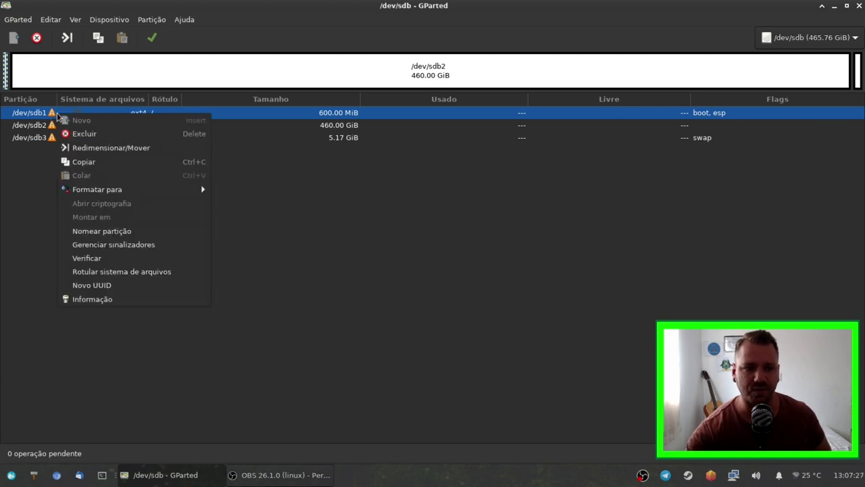
{"action": "left_click", "coordinate": [85, 136]}
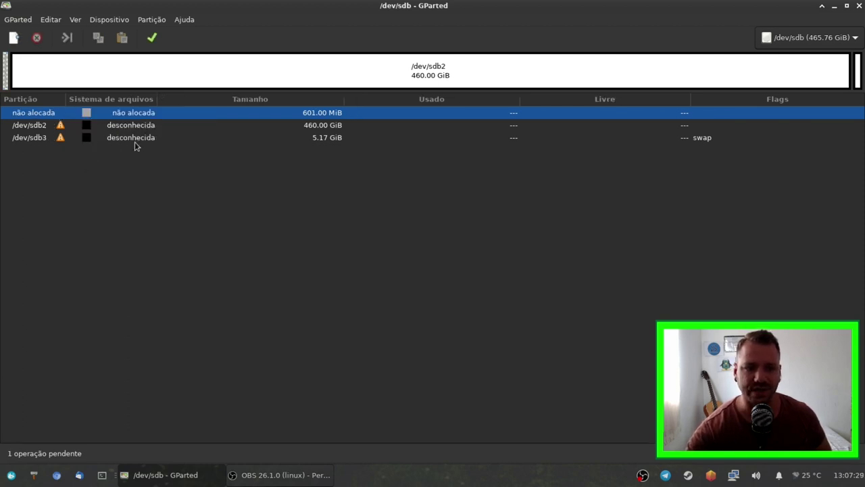
{"action": "right_click", "coordinate": [39, 129]}
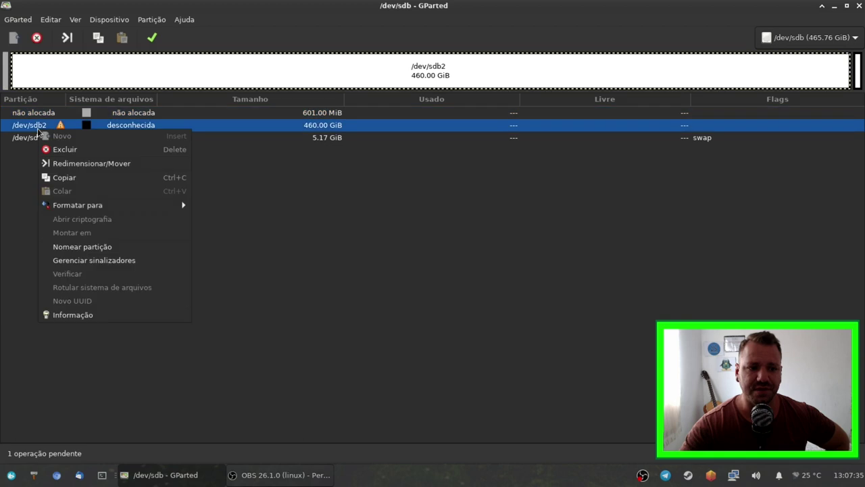
{"action": "left_click", "coordinate": [47, 148]}
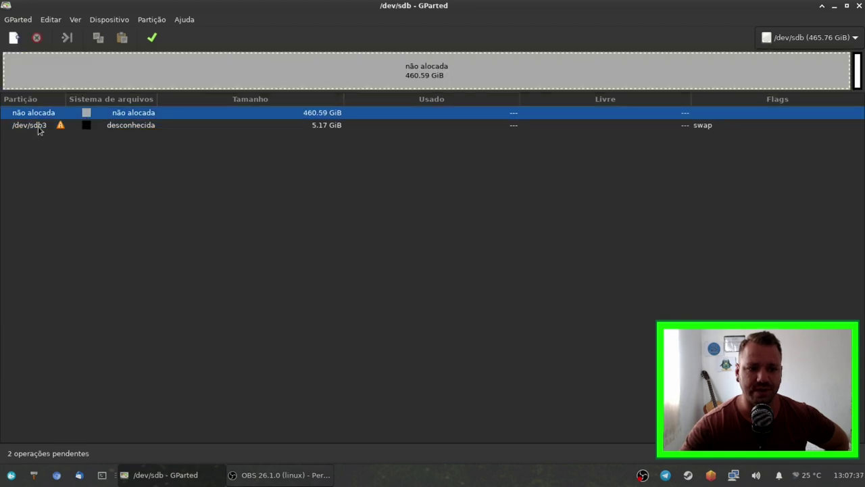
{"action": "right_click", "coordinate": [39, 129]}
{"action": "left_click", "coordinate": [61, 148]}
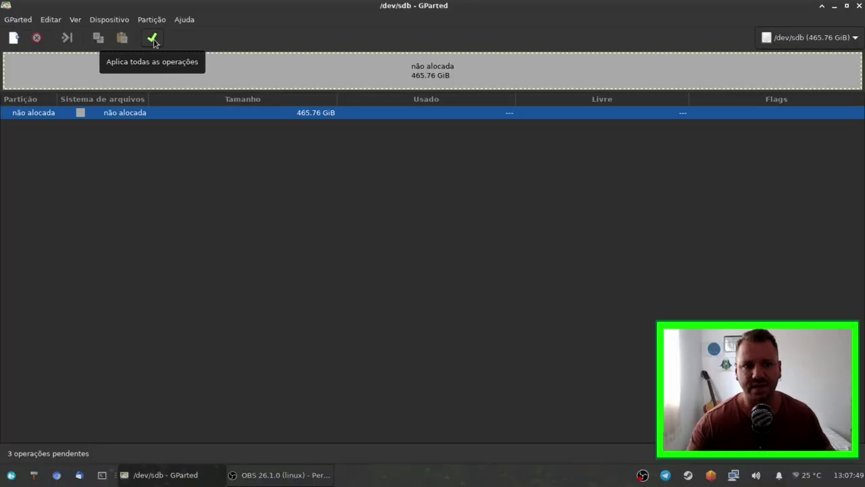
{"action": "left_click", "coordinate": [152, 38]}
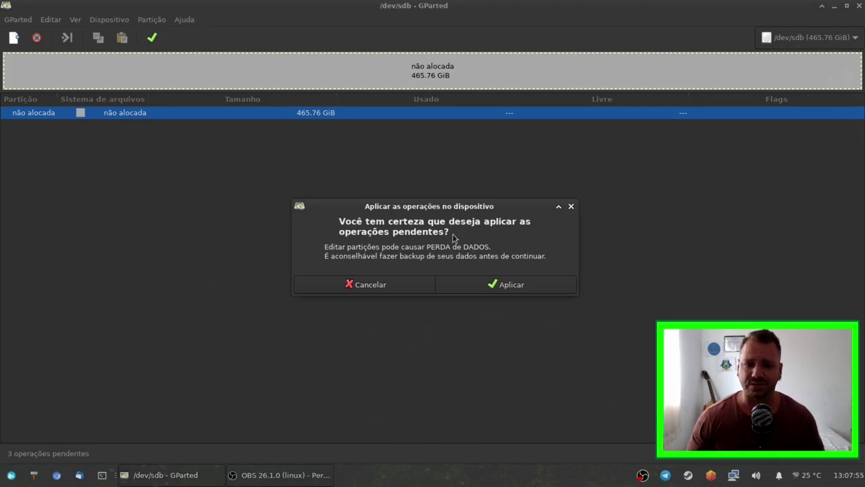
{"action": "left_click", "coordinate": [508, 285]}
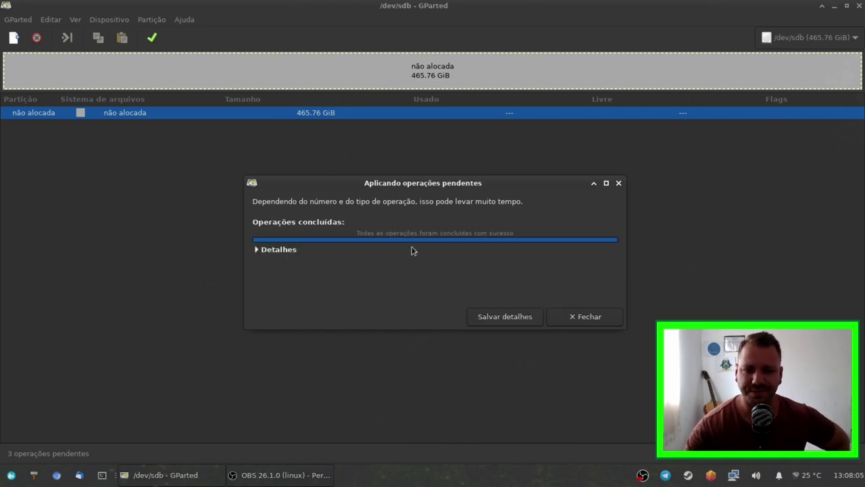
Examine the details of the completed partition deletions, including the /dev/sdb2 calibration entry, and close the report.
{"action": "left_click", "coordinate": [282, 248]}
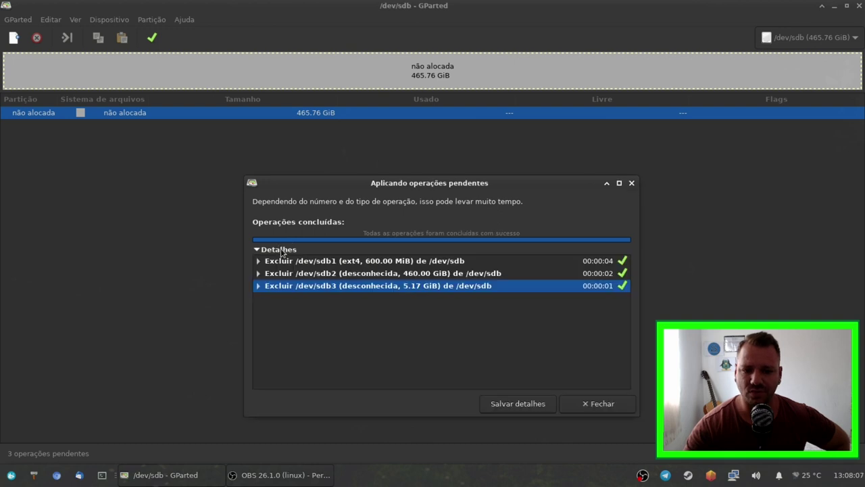
{"action": "left_click", "coordinate": [258, 261]}
{"action": "left_click", "coordinate": [258, 261]}
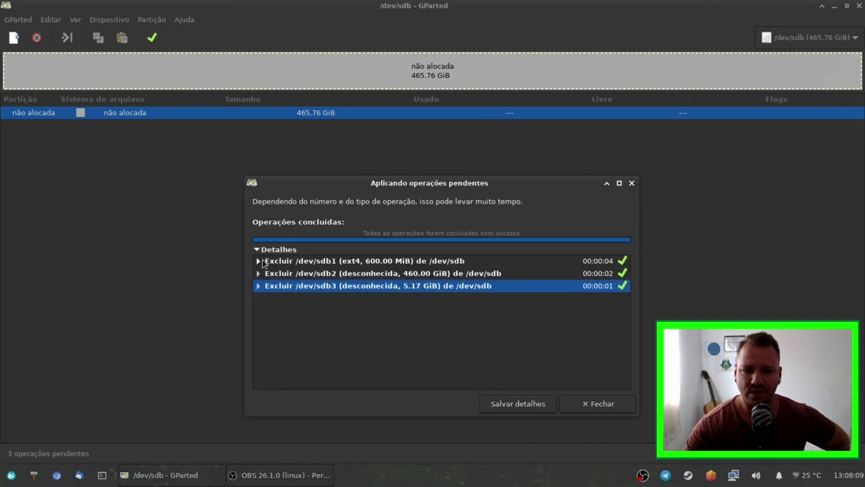
{"action": "left_click", "coordinate": [284, 250]}
{"action": "left_click", "coordinate": [284, 250]}
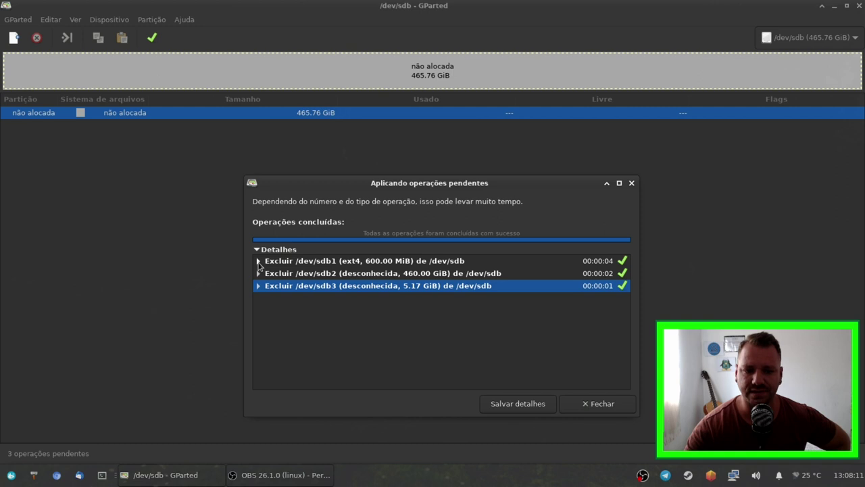
{"action": "left_click", "coordinate": [258, 261]}
{"action": "left_click", "coordinate": [258, 261]}
{"action": "left_click", "coordinate": [259, 274]}
{"action": "left_click", "coordinate": [267, 286]}
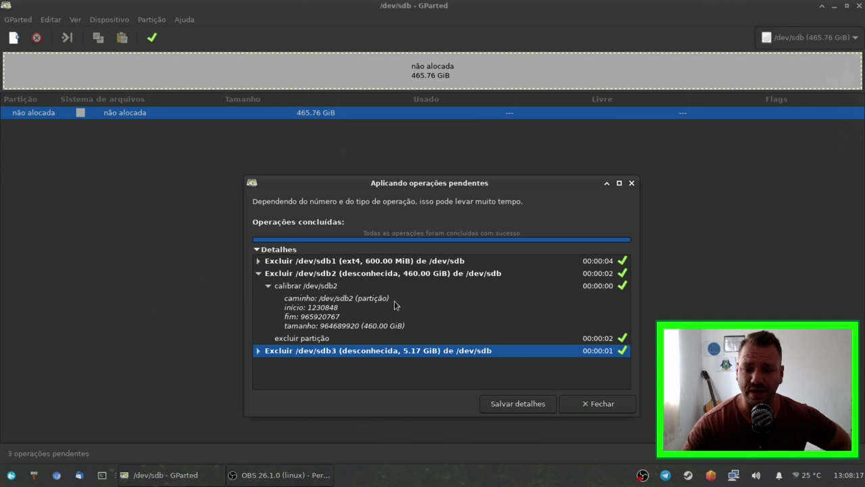
{"action": "left_click", "coordinate": [582, 405]}
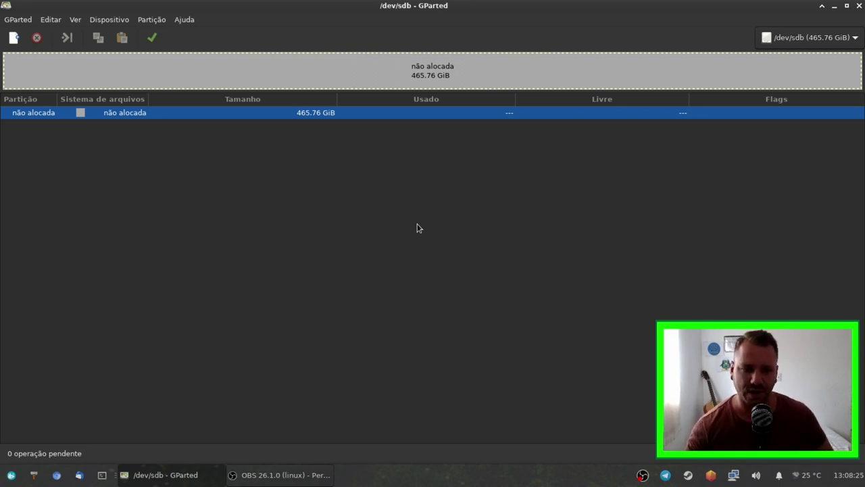
Start a new partition in the unallocated space of /dev/sdb and set its size to 32000 MiB.
{"action": "right_click", "coordinate": [56, 119]}
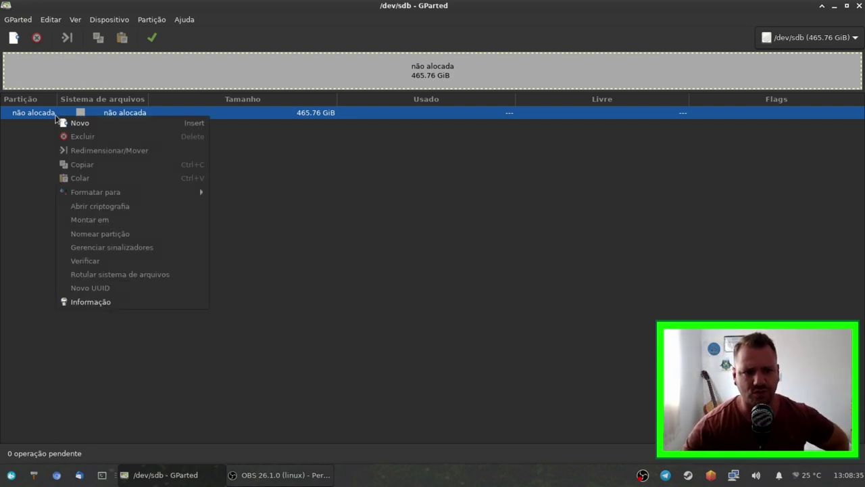
{"action": "left_click", "coordinate": [53, 113]}
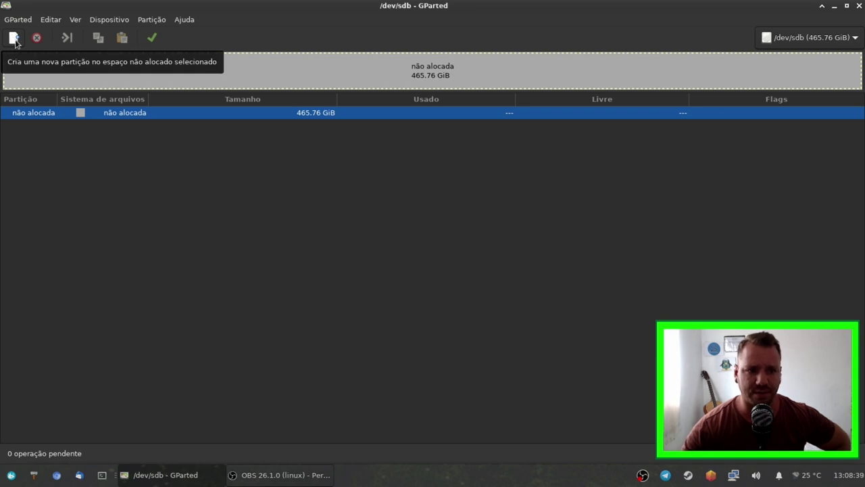
{"action": "left_click", "coordinate": [14, 39]}
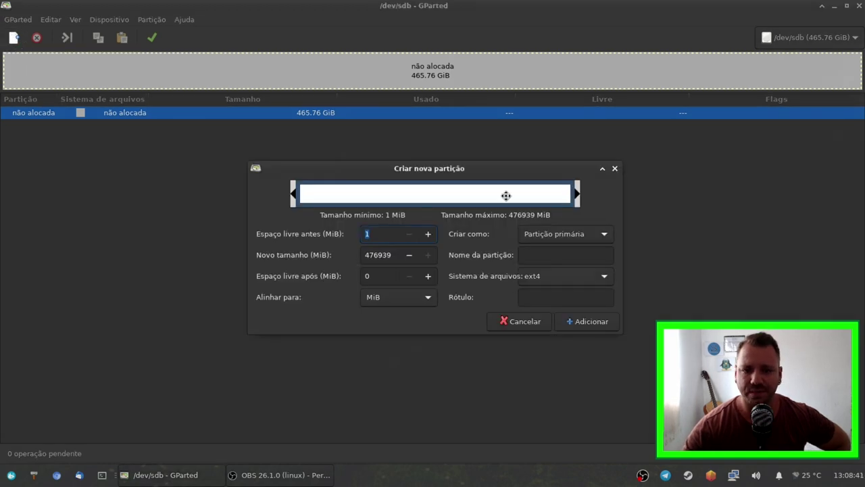
{"action": "left_click_drag", "start_coordinate": [447, 169], "coordinate": [441, 157]}
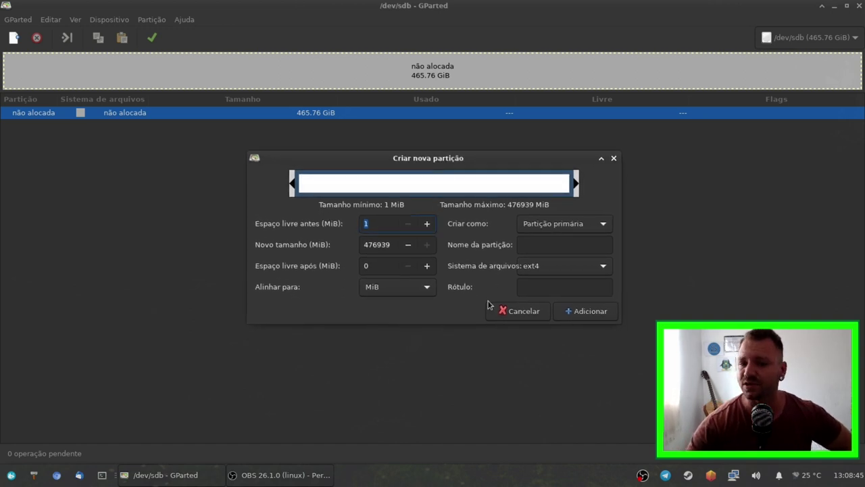
{"action": "double_click", "coordinate": [361, 245]}
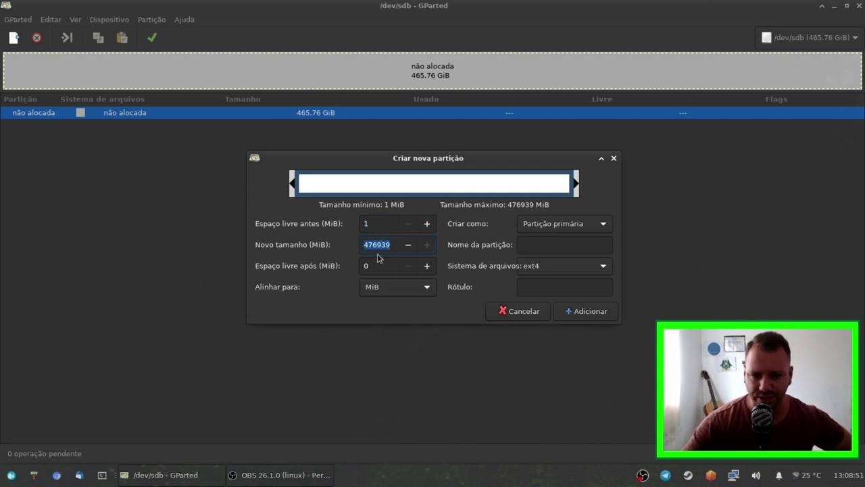
{"action": "mouse_move", "coordinate": [573, 182]}
{"action": "left_mouse_down"}
{"action": "mouse_move", "coordinate": [425, 188]}
{"action": "mouse_move", "coordinate": [588, 189]}
{"action": "mouse_move", "coordinate": [526, 189]}
{"action": "mouse_move", "coordinate": [565, 190]}
{"action": "left_mouse_up"}
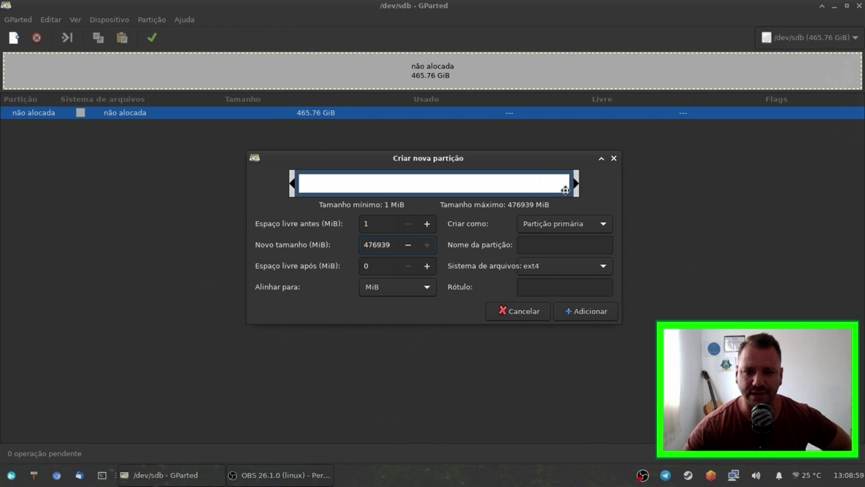
{"action": "double_click", "coordinate": [390, 244]}
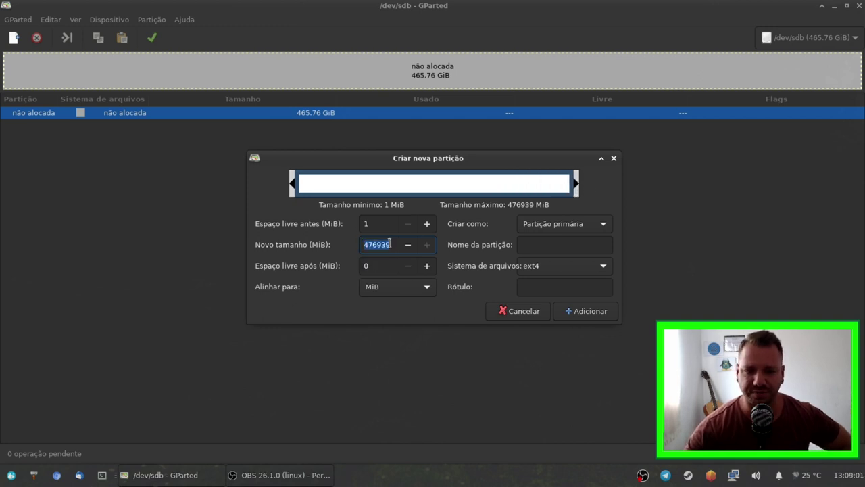
{"action": "left_click", "coordinate": [391, 244]}
{"action": "left_click_drag", "start_coordinate": [390, 244], "coordinate": [356, 244]}
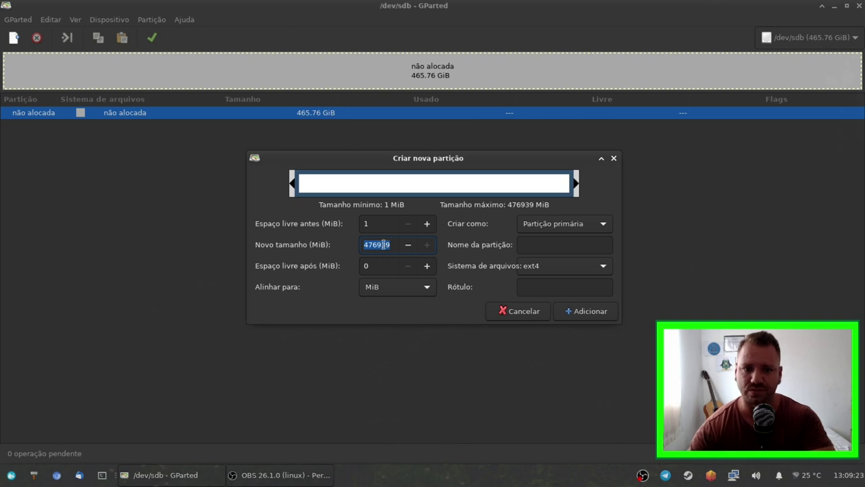
{"action": "type", "text": "32000"}
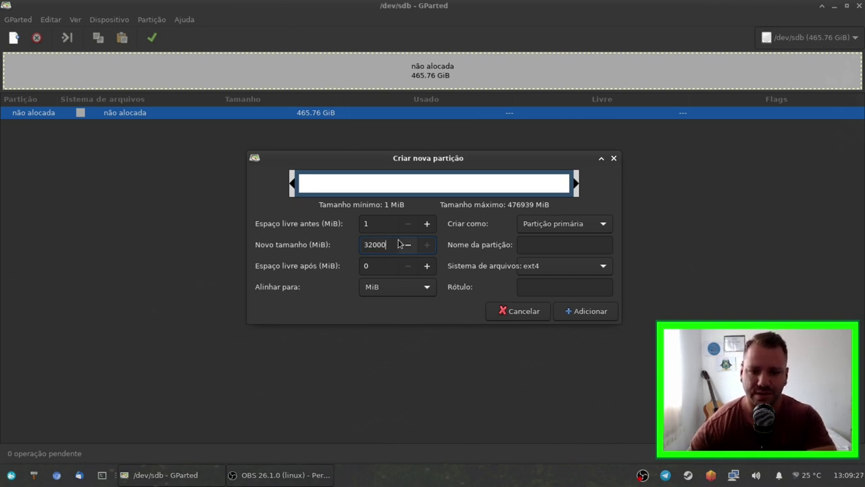
{"action": "left_click", "coordinate": [423, 289]}
{"action": "left_click", "coordinate": [417, 289]}
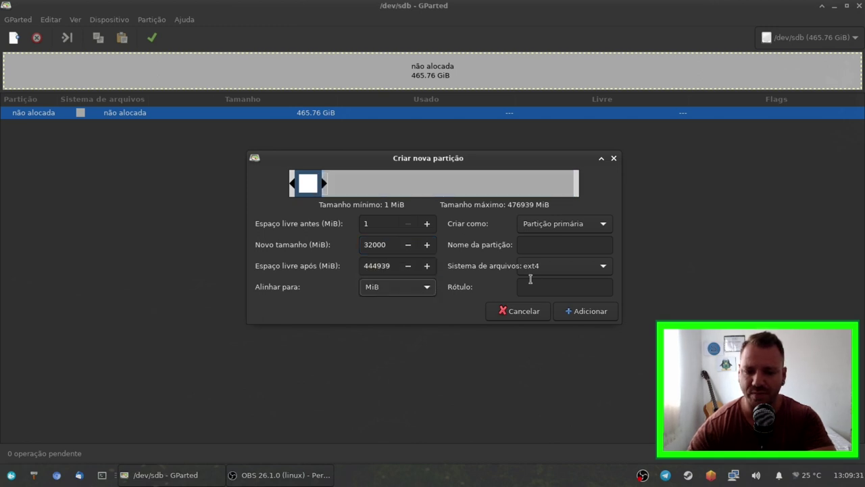
Name the new partition "/" and set its label to "raiz do sistema".
{"action": "left_click", "coordinate": [547, 245]}
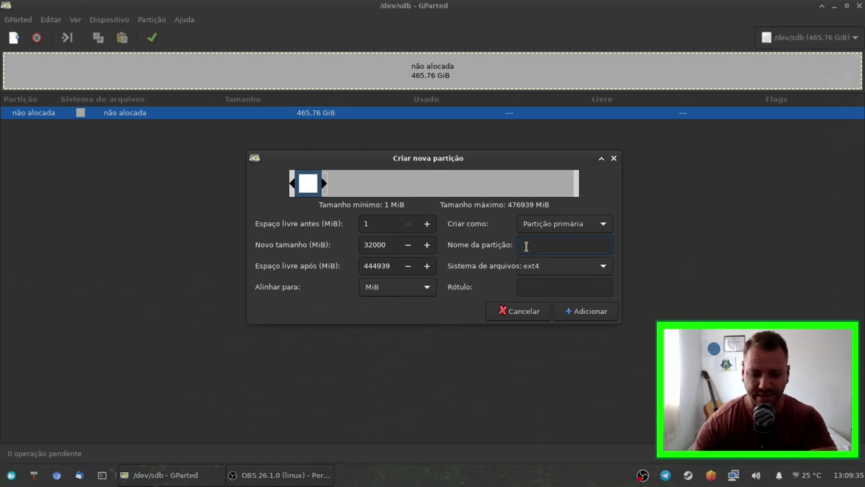
{"action": "type", "text": "/"}
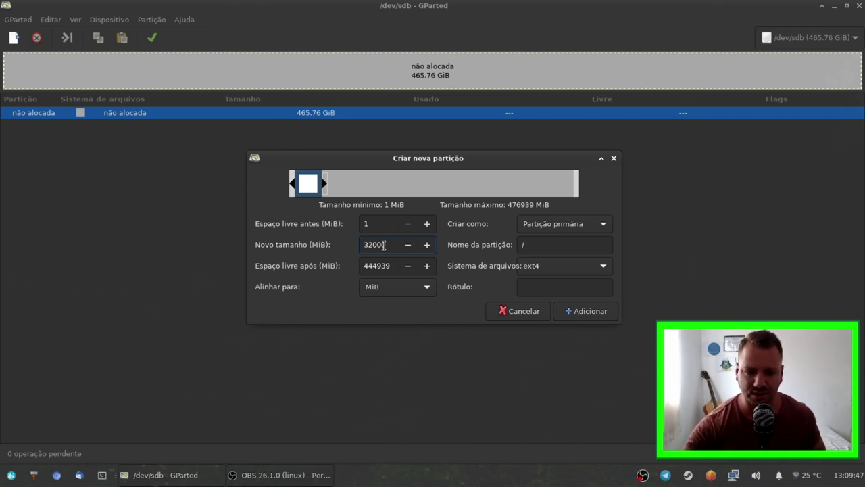
{"action": "left_click", "coordinate": [583, 272]}
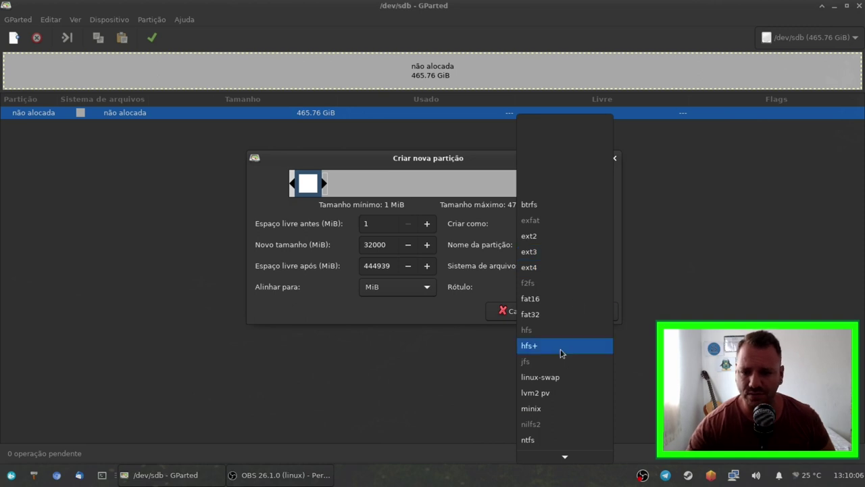
{"action": "mouse_move", "coordinate": [561, 459]}
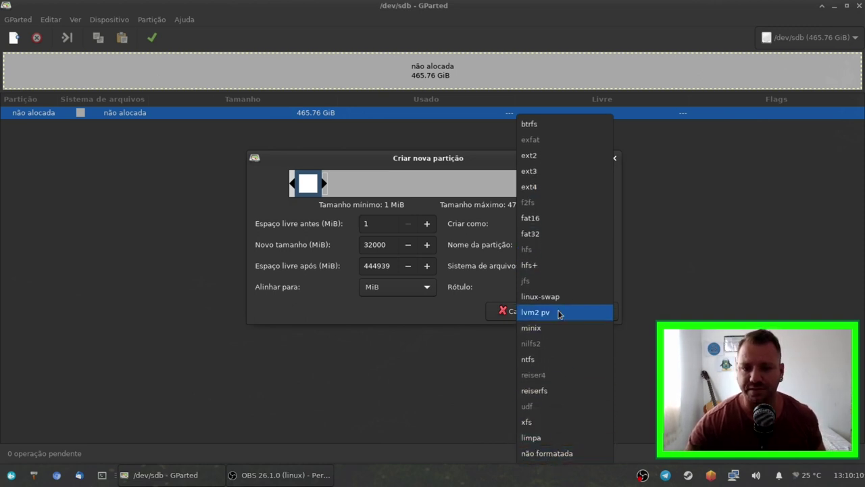
{"action": "key", "text": "Escape"}
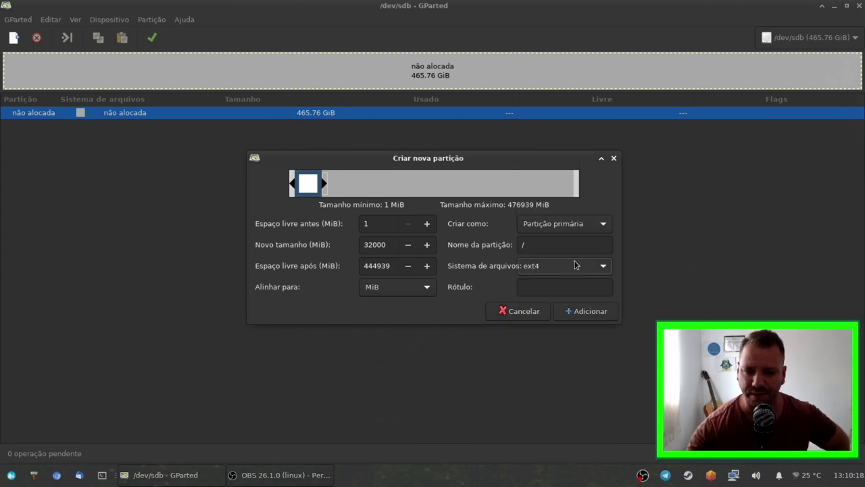
{"action": "left_click", "coordinate": [535, 288]}
{"action": "type", "text": "raiz do sistema"}
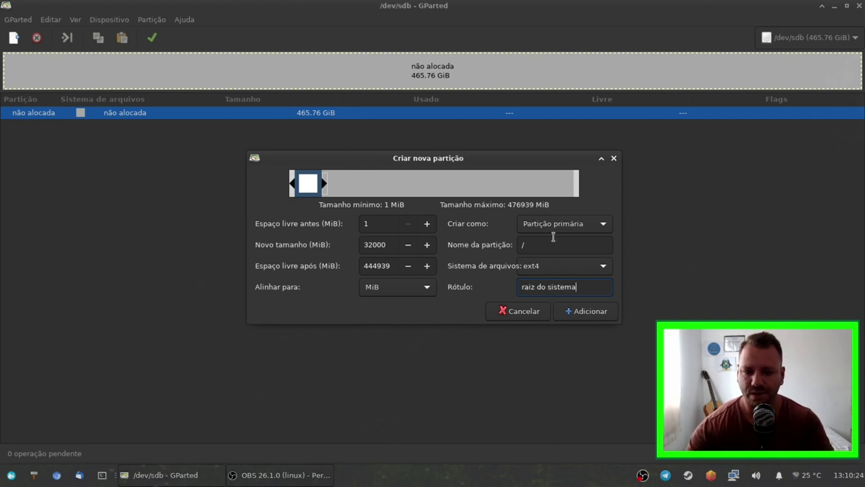
Add the configured root partition to the pending operations and select it in the partition list.
{"action": "left_click", "coordinate": [581, 310]}
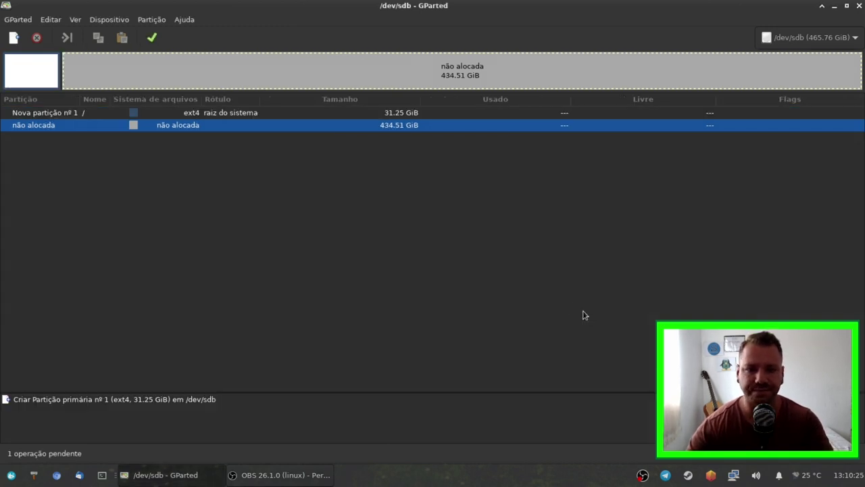
{"action": "left_click", "coordinate": [78, 114]}
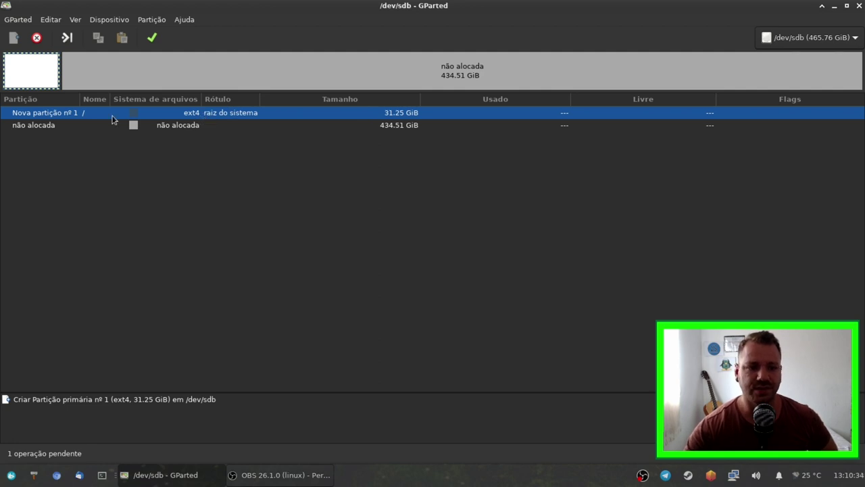
Start a new partition in the remaining unallocated space and size it to 431591 MiB, leaving 13348 MiB free after it.
{"action": "left_click", "coordinate": [70, 127]}
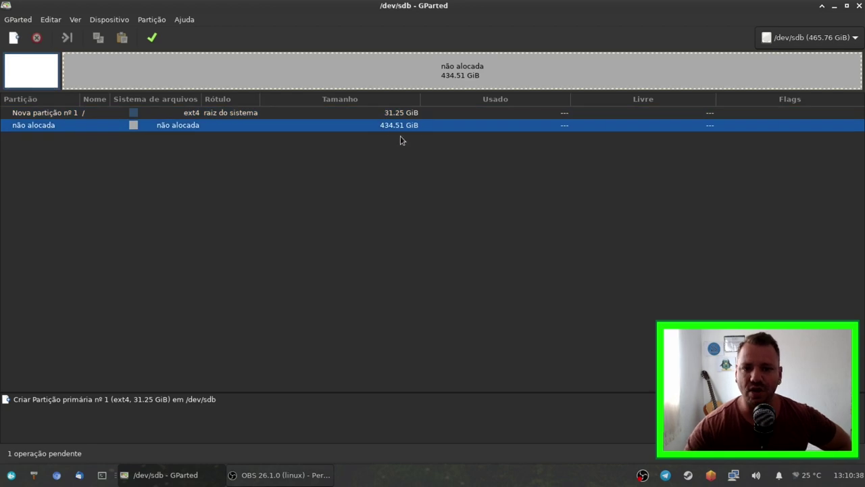
{"action": "right_click", "coordinate": [344, 130]}
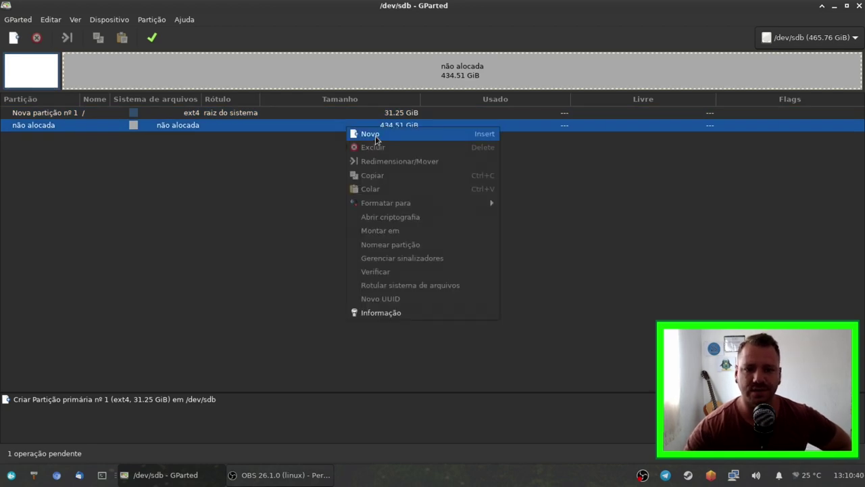
{"action": "left_click", "coordinate": [377, 138]}
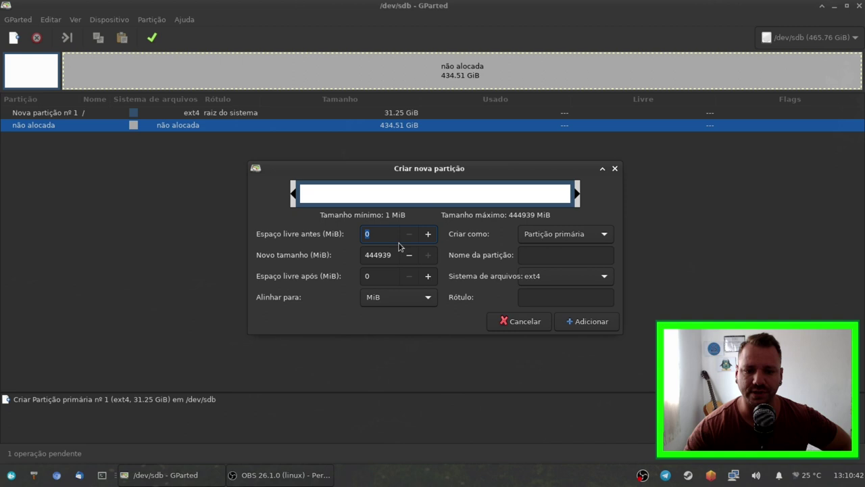
{"action": "left_click_drag", "start_coordinate": [392, 254], "coordinate": [362, 255]}
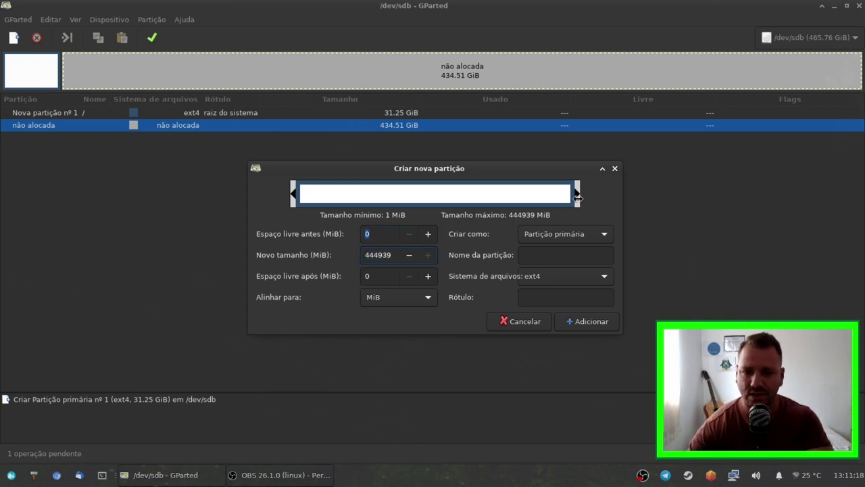
{"action": "mouse_move", "coordinate": [572, 194]}
{"action": "left_mouse_down"}
{"action": "mouse_move", "coordinate": [548, 194]}
{"action": "mouse_move", "coordinate": [565, 196]}
{"action": "left_mouse_up"}
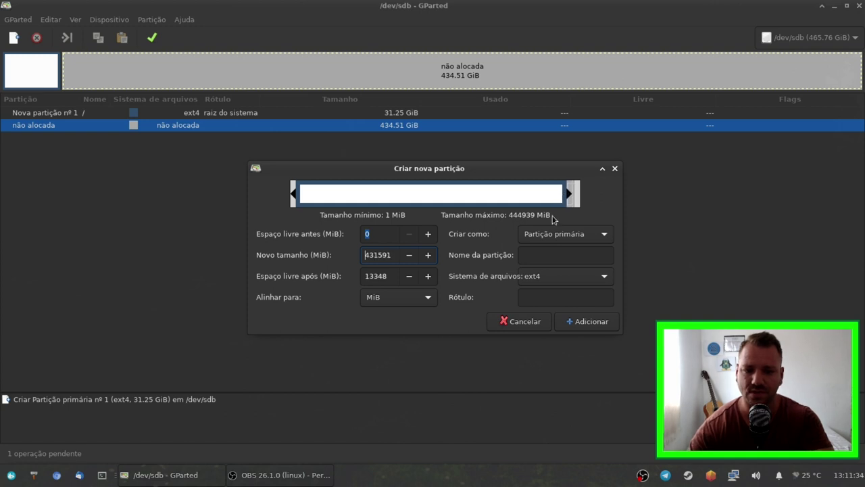
Name the second partition "/home", label it "Home do usuario" and add it to the pending operations.
{"action": "left_click", "coordinate": [539, 257]}
{"action": "type", "text": "Home"}
{"action": "key", "text": "Tab"}
{"action": "left_click", "coordinate": [526, 255]}
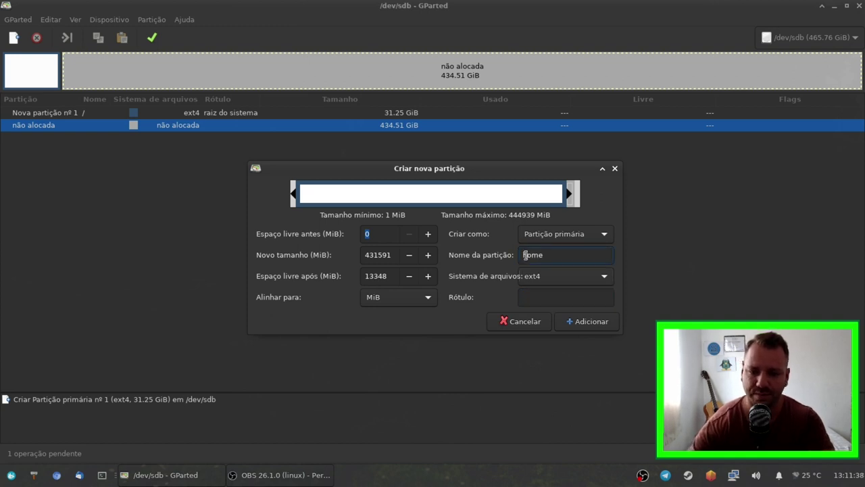
{"action": "type", "text": "/"}
{"action": "key", "text": "Delete"}
{"action": "type", "text": "h"}
{"action": "key", "text": "Tab"}
{"action": "type", "text": "Home do usuario"}
{"action": "left_click", "coordinate": [579, 322]}
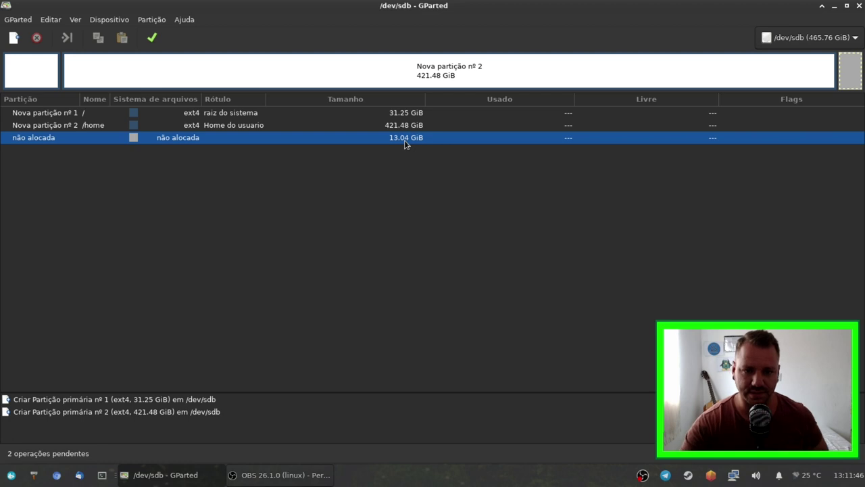
Start a third partition filling the unallocated space after /home and name it "swap".
{"action": "left_click", "coordinate": [391, 128]}
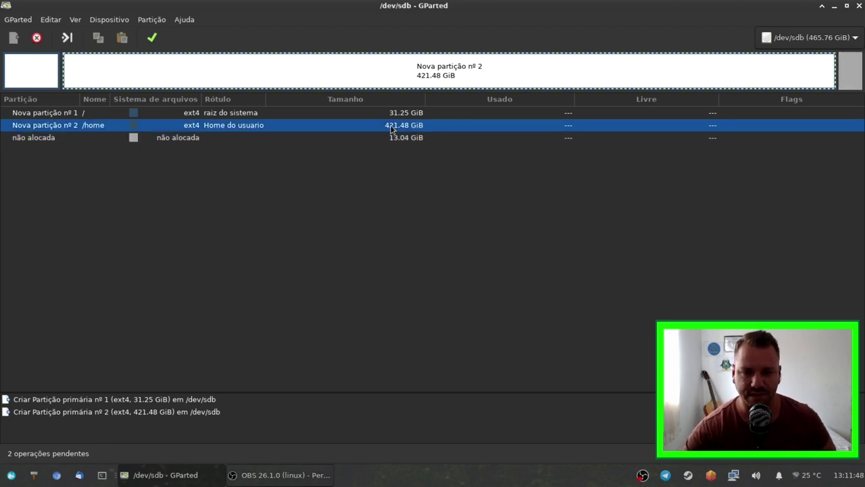
{"action": "left_click", "coordinate": [342, 142]}
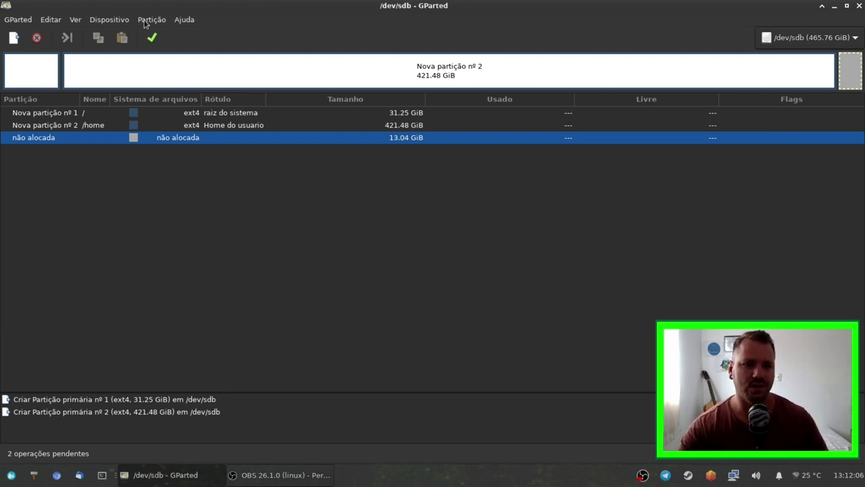
{"action": "right_click", "coordinate": [147, 140]}
{"action": "left_click", "coordinate": [162, 143]}
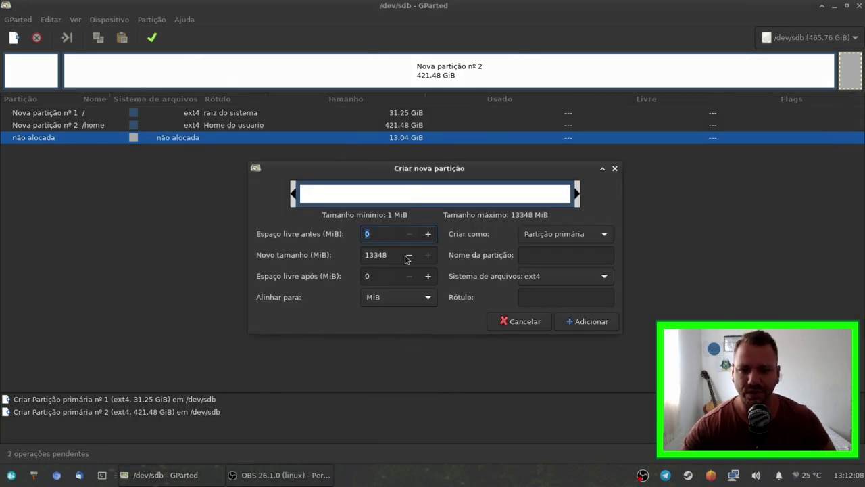
{"action": "left_click", "coordinate": [557, 255]}
{"action": "type", "text": "swap"}
Set the third partition's file system to linux-swap, label it "Swap" and add it to the pending operations.
{"action": "left_click", "coordinate": [603, 236]}
{"action": "left_click", "coordinate": [593, 235]}
{"action": "left_click", "coordinate": [571, 279]}
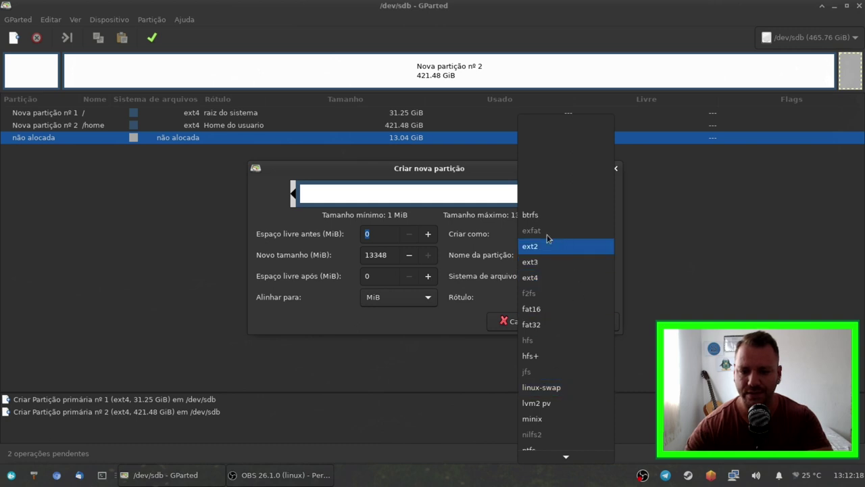
{"action": "left_click", "coordinate": [488, 262]}
{"action": "left_click", "coordinate": [572, 278]}
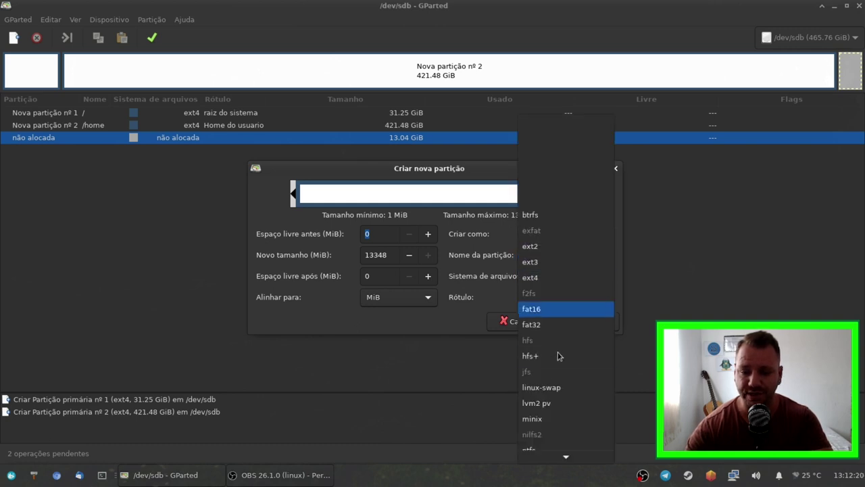
{"action": "left_click", "coordinate": [551, 390]}
{"action": "left_click", "coordinate": [539, 298]}
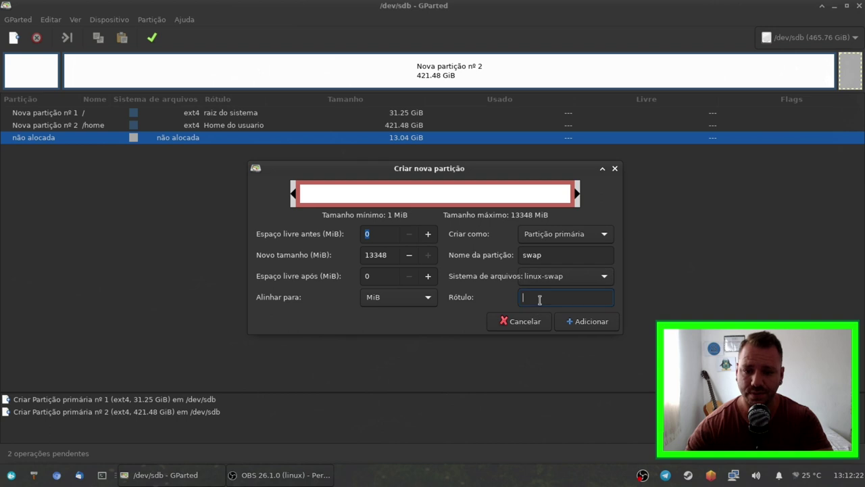
{"action": "type", "text": "Swap"}
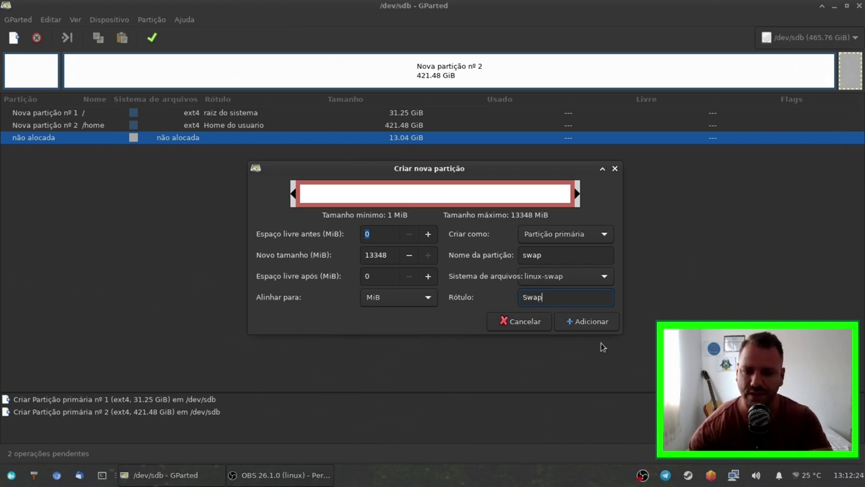
{"action": "left_click", "coordinate": [590, 322]}
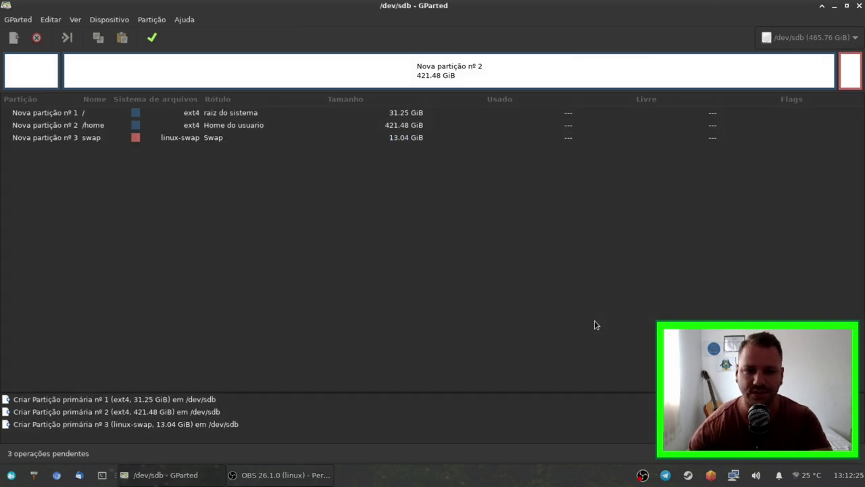
Apply the pending partition creations to /dev/sdb, expand the operation details while they run, and close the finished report.
{"action": "left_click", "coordinate": [152, 39]}
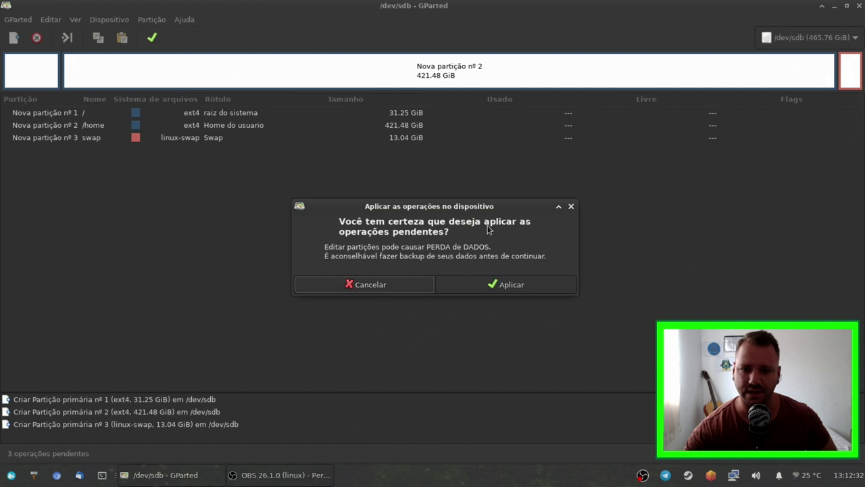
{"action": "left_click", "coordinate": [478, 288]}
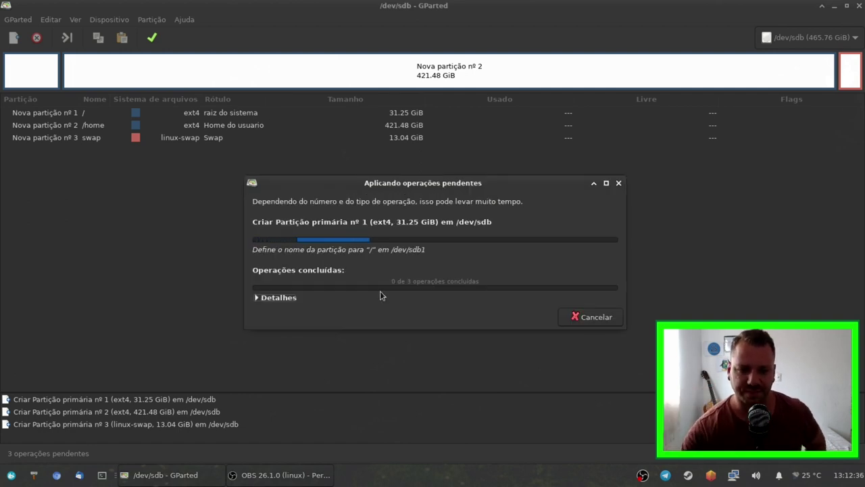
{"action": "left_click", "coordinate": [283, 298]}
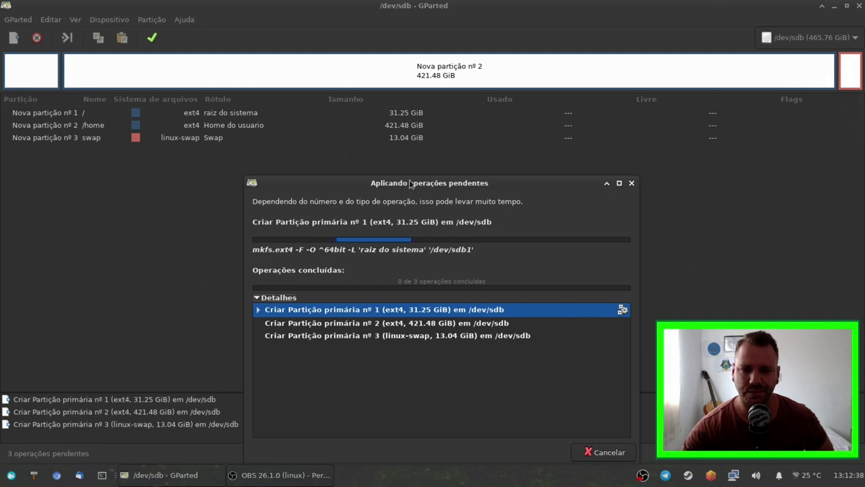
{"action": "left_click_drag", "start_coordinate": [398, 185], "coordinate": [409, 129]}
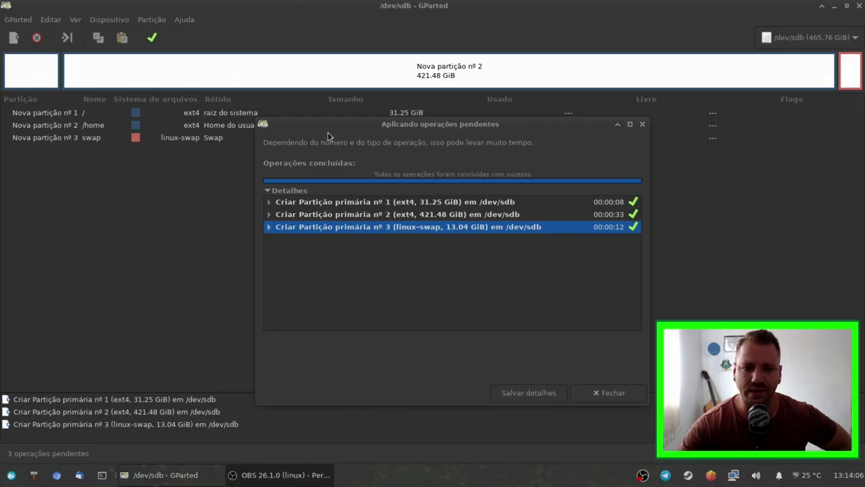
{"action": "left_click", "coordinate": [612, 393]}
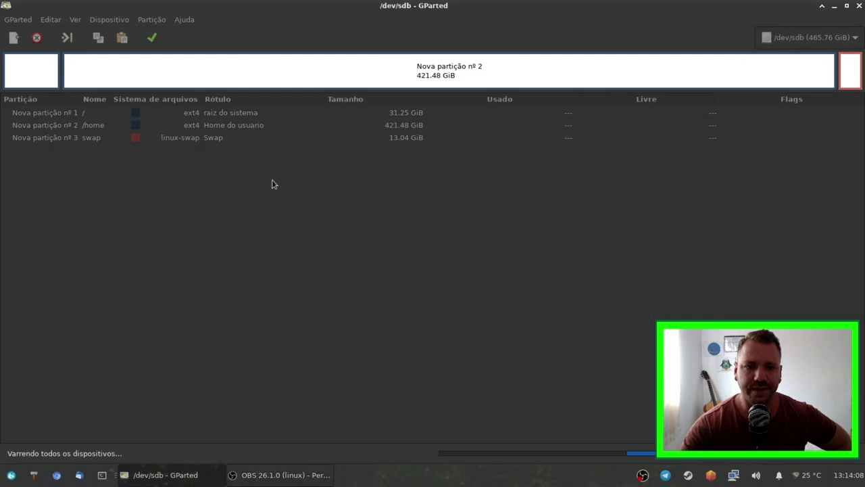